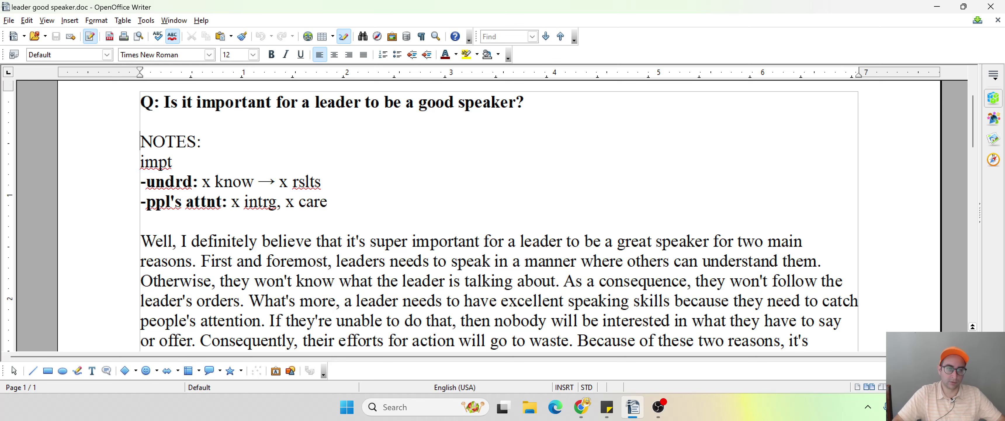
Examine the question and the NOTES section, selecting the "impt" line and the two bold keywords below it.
scroll(499, 215, "up", 3)
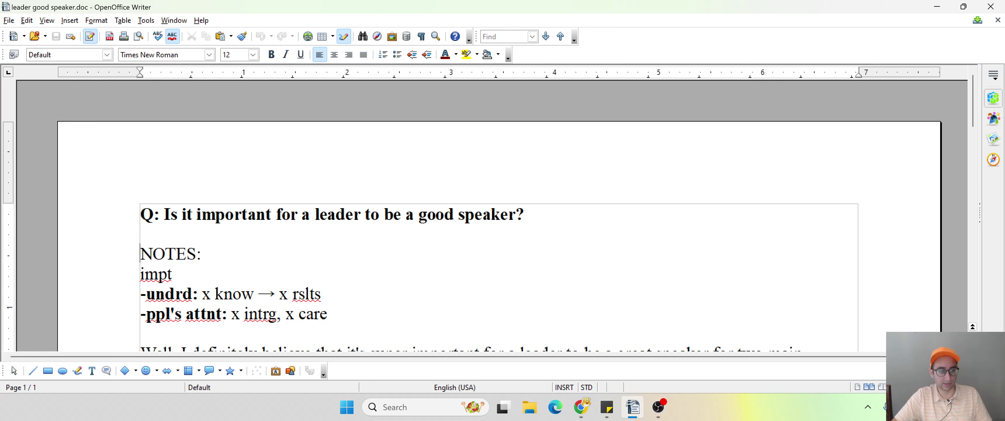
scroll(472, 216, "down", 1)
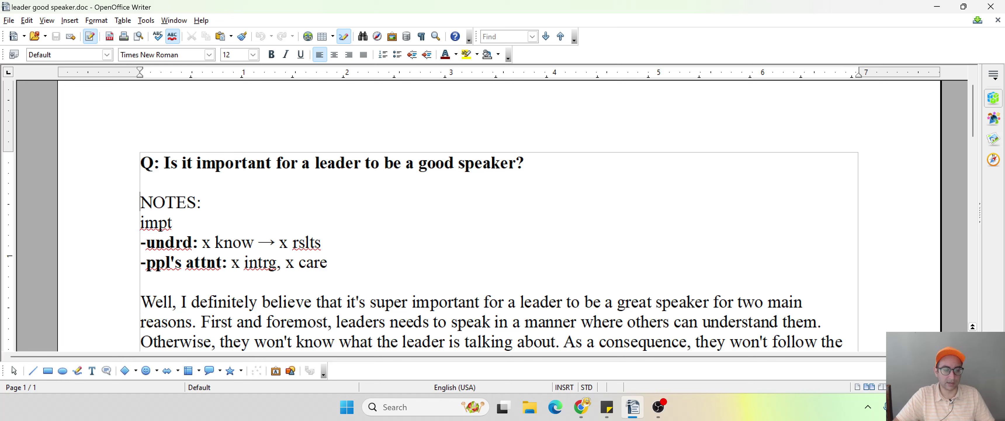
left_click_drag(140, 223, 202, 243)
left_click(200, 261)
double_click(156, 223)
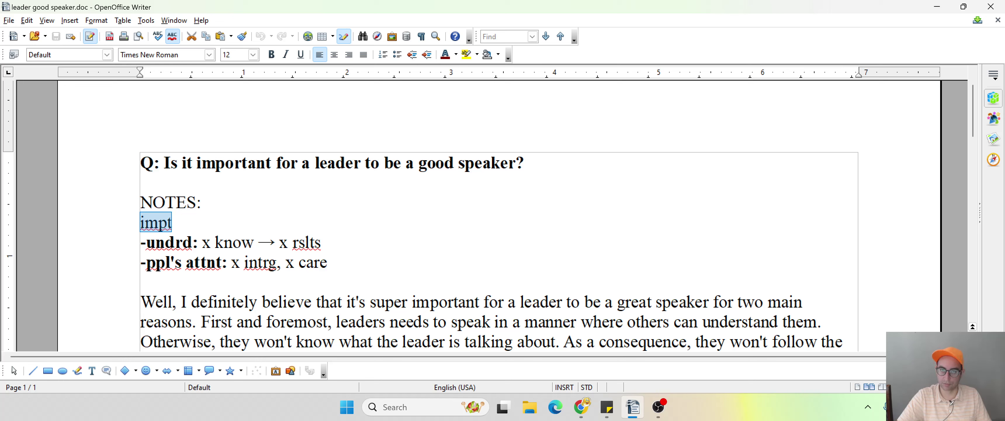
left_click(141, 223)
left_click_drag(140, 223, 177, 223)
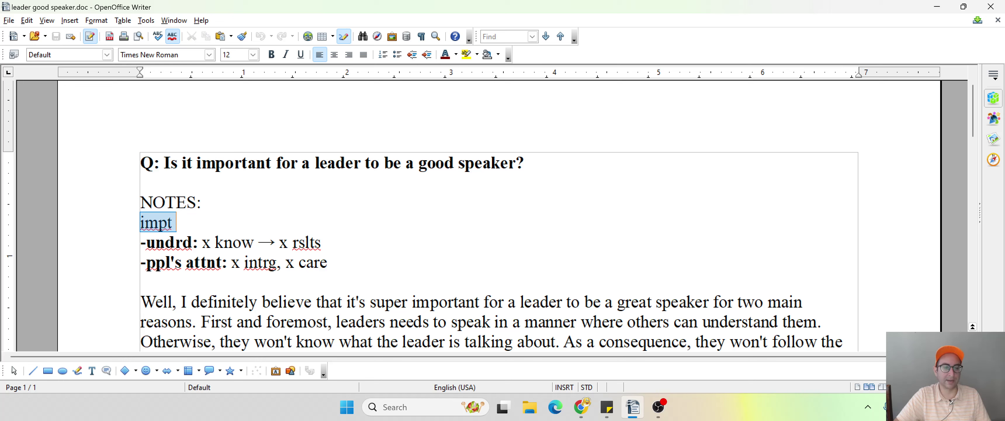
left_click(178, 223)
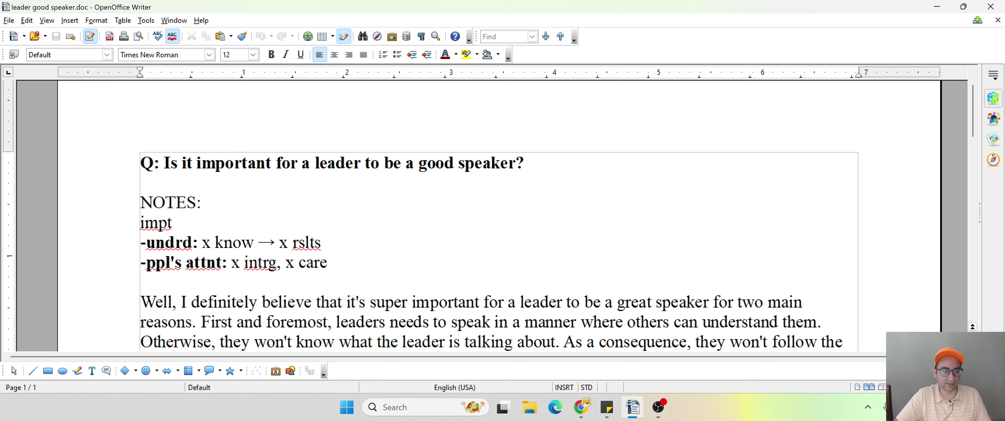
left_click_drag(141, 242, 222, 260)
left_click(222, 261)
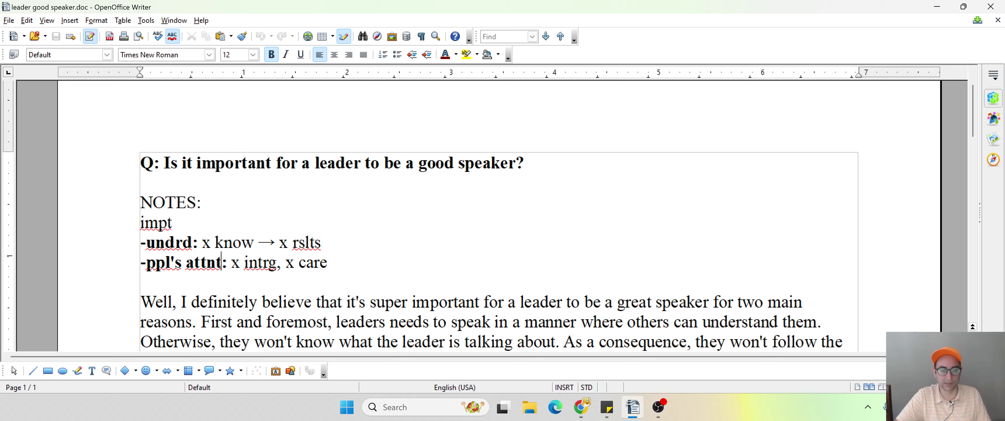
Highlight "undrd", "x know" and "x rslts" in turn to go through the first supporting note.
double_click(155, 242)
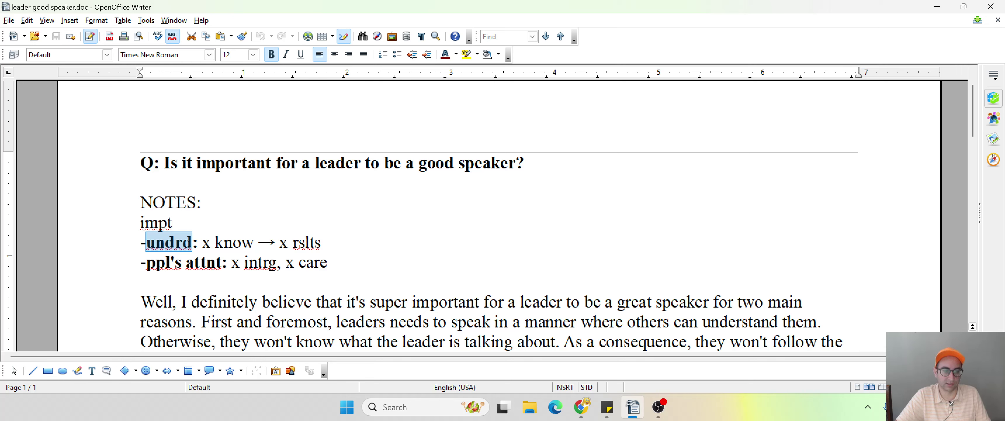
left_click_drag(202, 242, 233, 243)
key("shift+Right")
key("shift+Right")
key("Right")
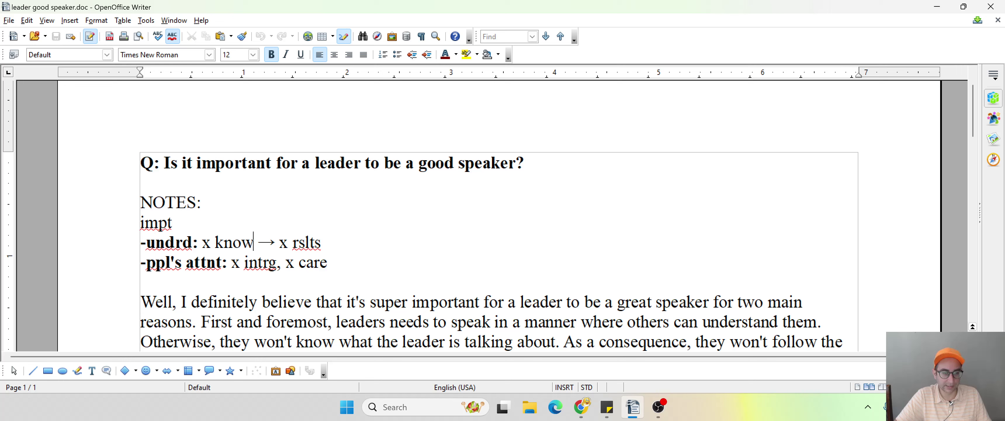
key("ctrl")
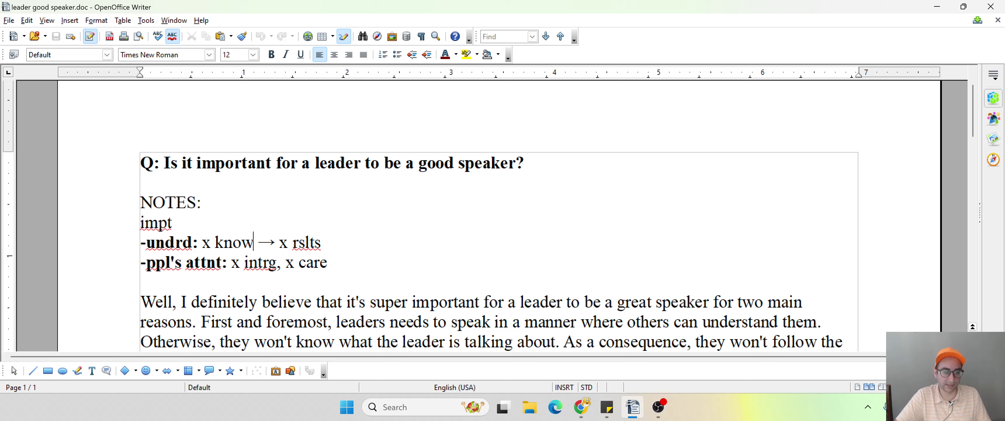
key("Right")
key("Right")
key("Right")
key("shift+End")
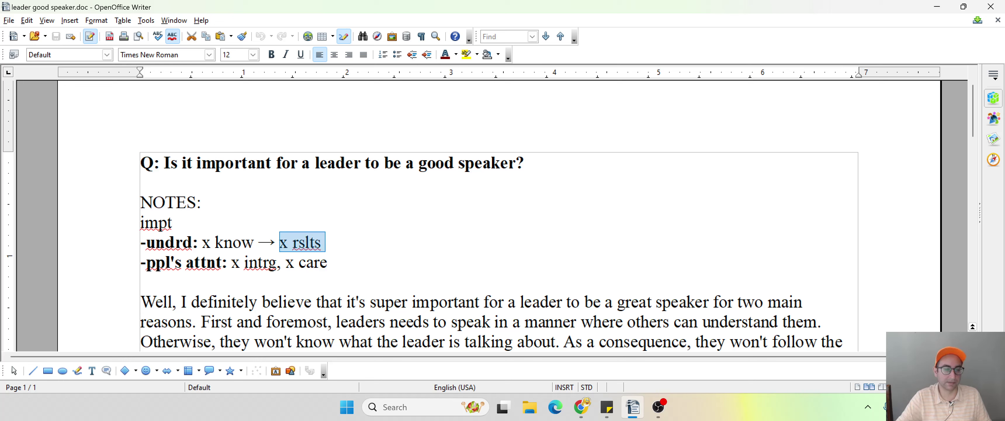
key("End")
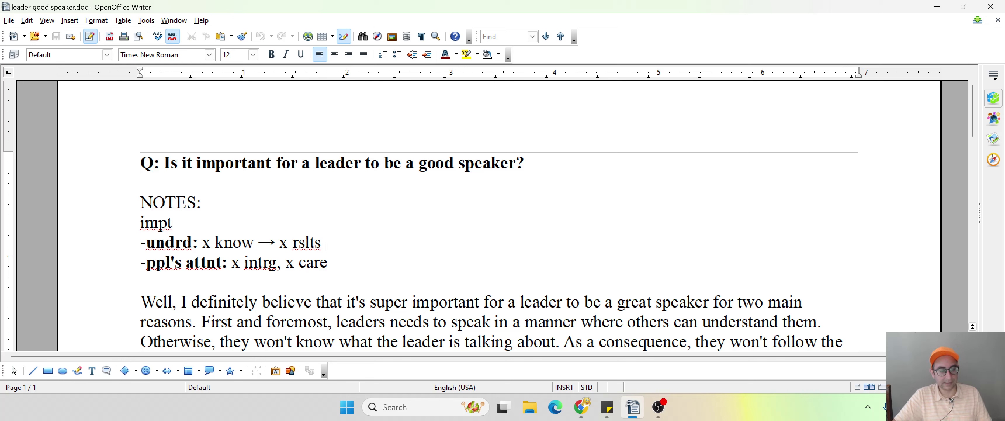
Highlight "ppl's attnt", "x intrg" and "x care" in turn to go through the second supporting note.
left_click_drag(146, 262, 222, 262)
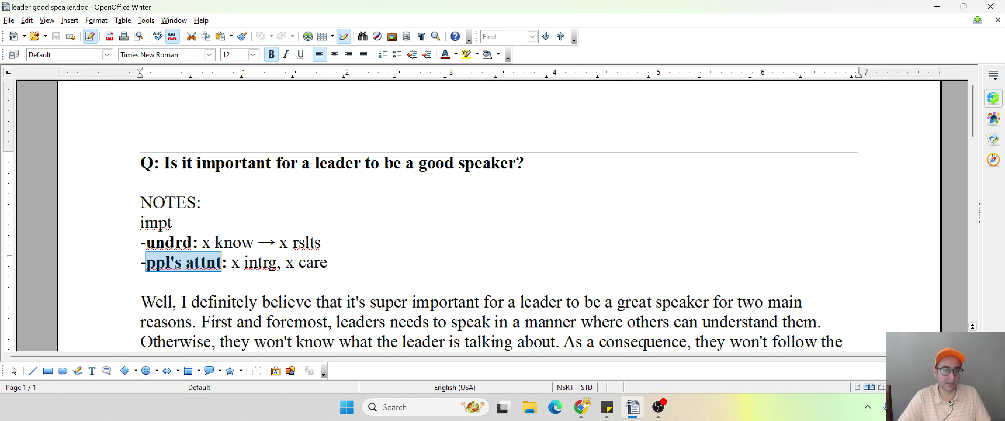
left_click(141, 281)
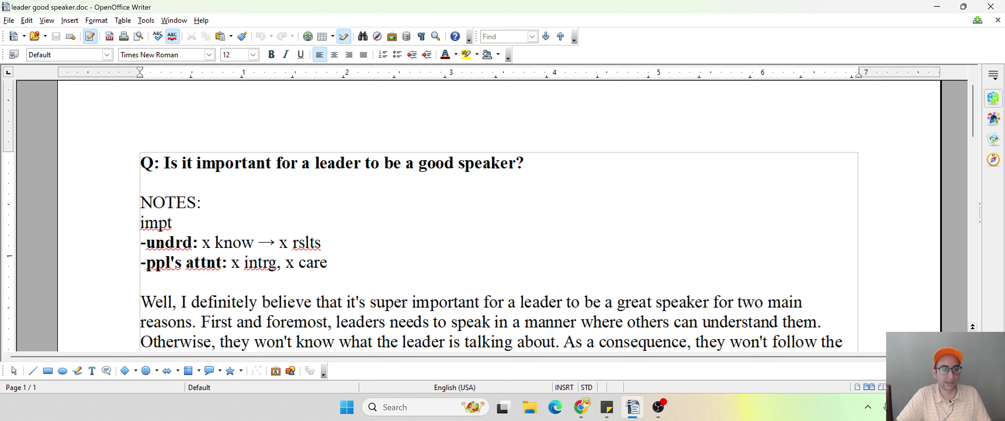
left_click_drag(156, 262, 227, 263)
left_click(227, 263)
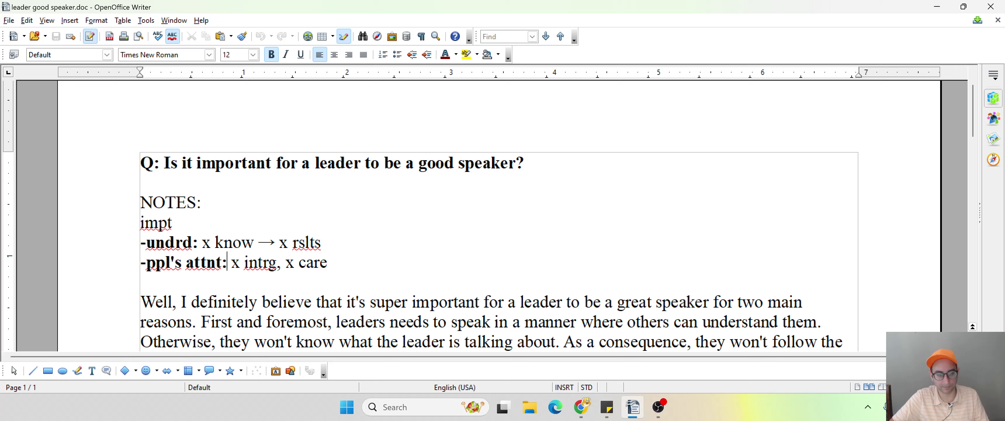
key("Right")
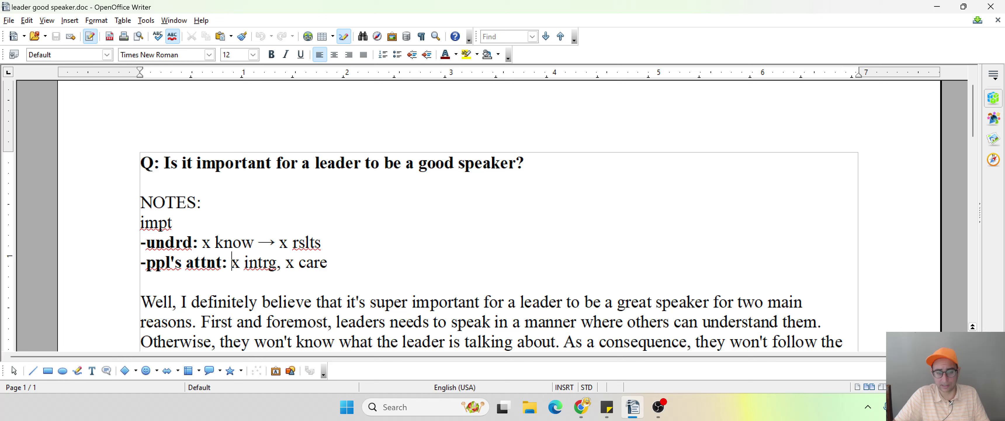
key("shift+Right")
key("shift+Right")
key("shift+Right")
key("shift+Right")
key("shift+Right")
key("shift+Right")
key("shift+Right")
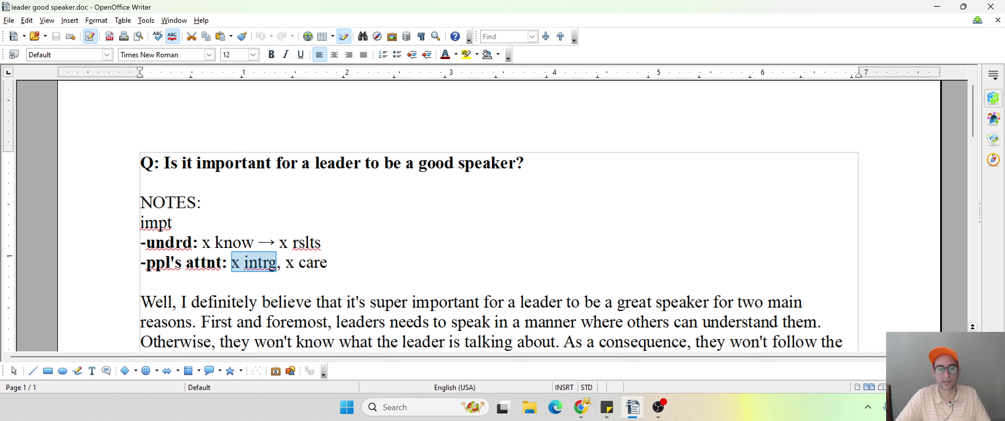
left_click(140, 281)
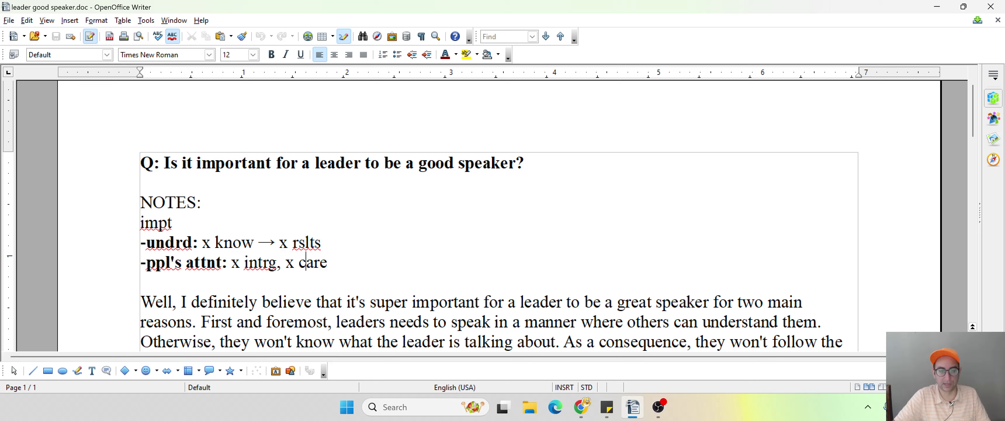
left_click_drag(281, 262, 329, 263)
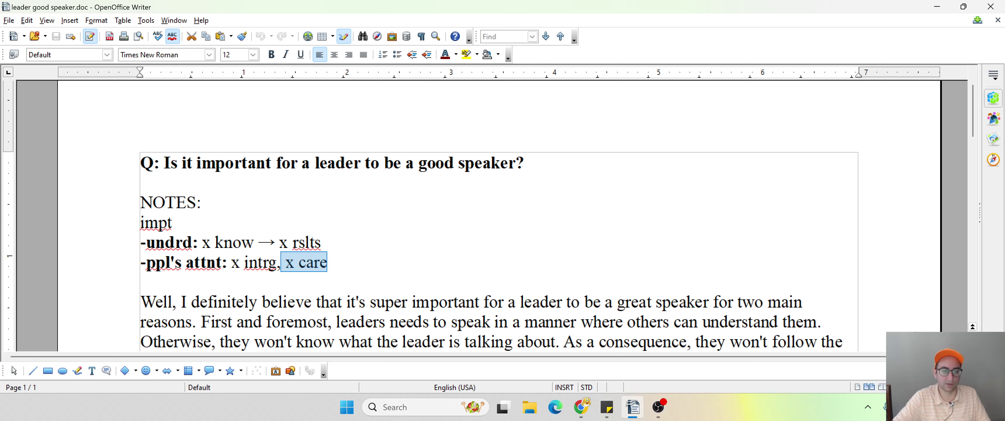
left_click(328, 263)
Bold the opening phrase "Well, I definitely believe that" in the answer paragraph.
scroll(328, 263, "down", 1)
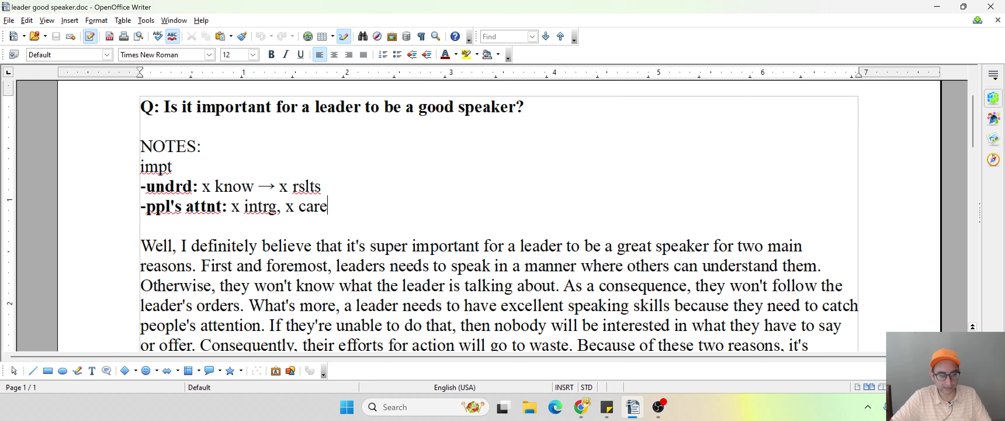
left_click_drag(238, 226, 256, 247)
left_click(252, 265)
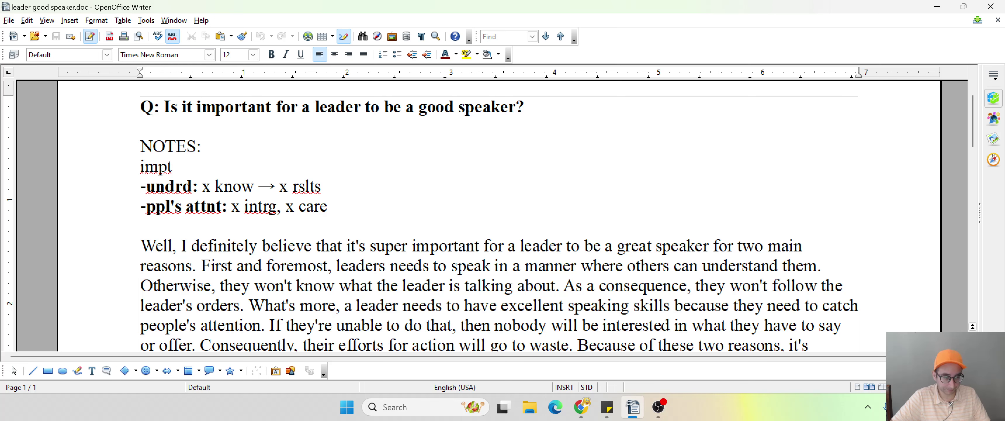
left_click_drag(140, 246, 342, 246)
key("ctrl+b")
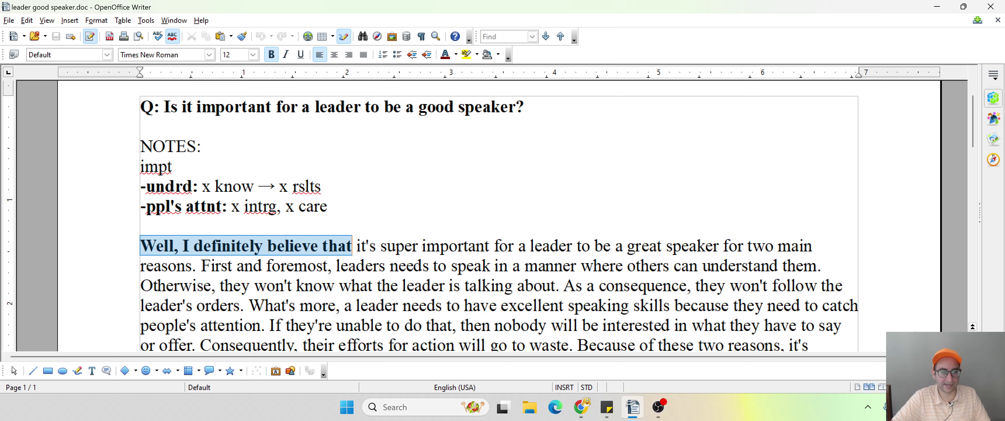
left_click(140, 225)
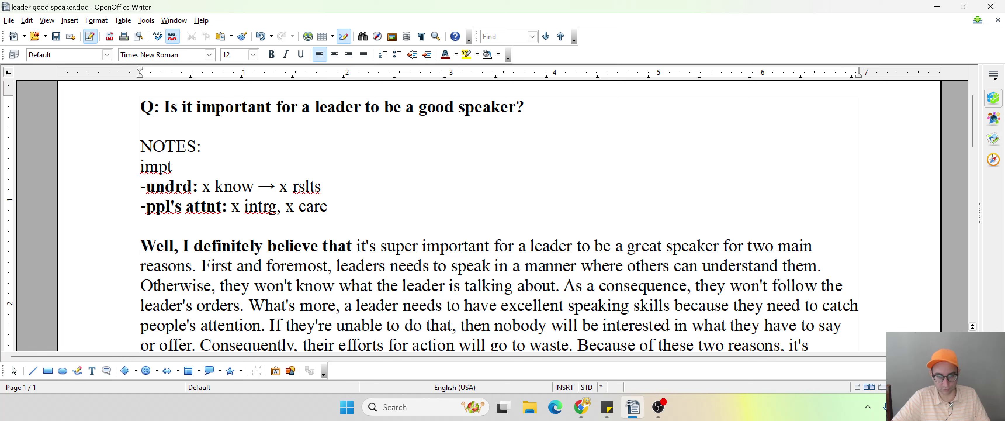
Bold "for two main reasons." and "First and foremost," in the answer paragraph.
double_click(404, 246)
left_click(542, 246)
left_click_drag(594, 246, 210, 246)
left_click_drag(724, 245, 340, 265)
key("ctrl+b")
left_click(221, 245)
key("ctrl+b")
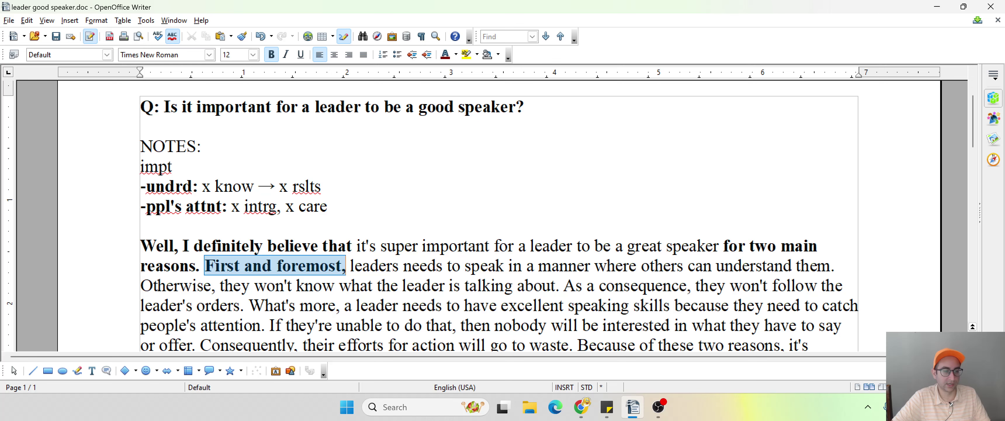
left_click(381, 285)
scroll(381, 285, "down", 1)
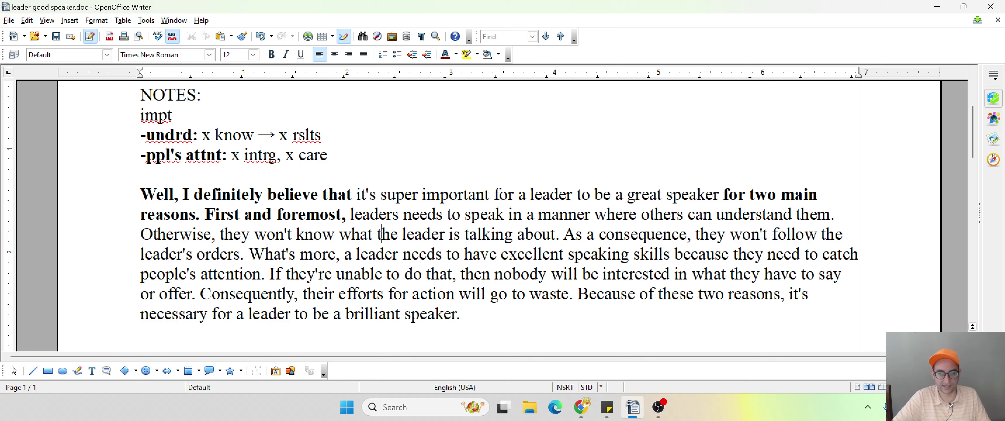
Bold the linking expressions "Otherwise" and "As a consequence," in the first reason.
double_click(158, 234)
key("ctrl+b")
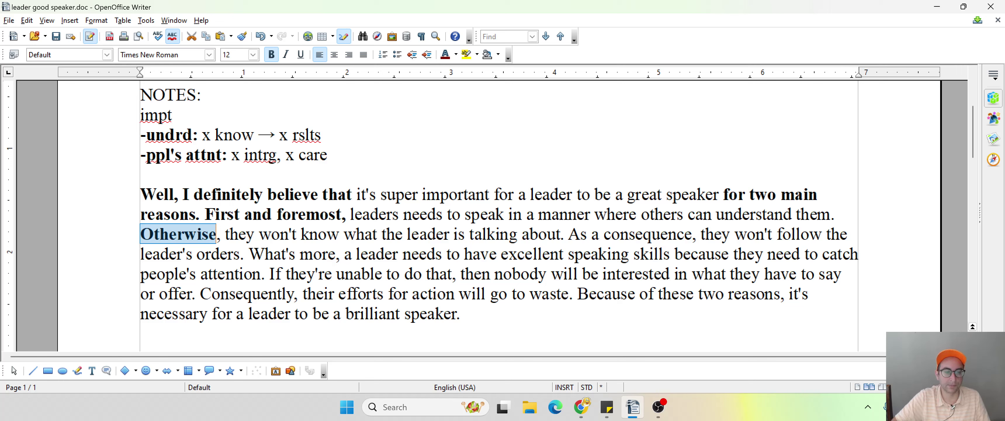
left_click(159, 234)
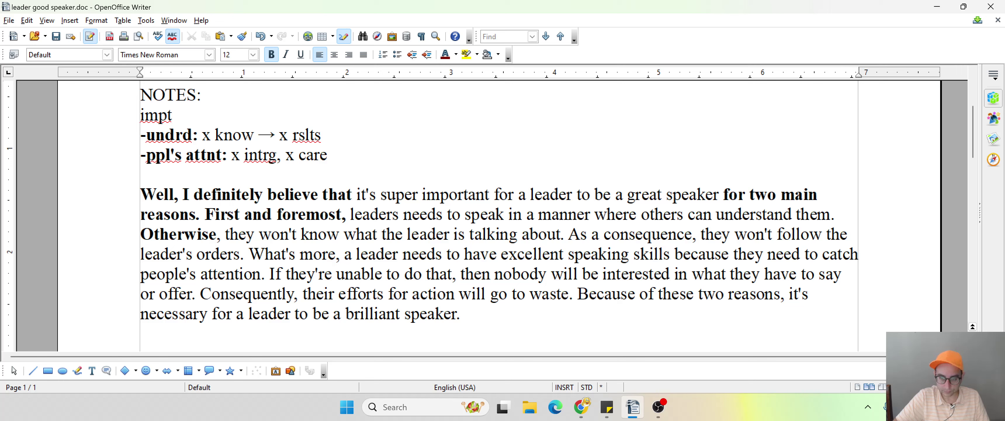
left_click_drag(567, 234, 702, 234)
key("ctrl+b")
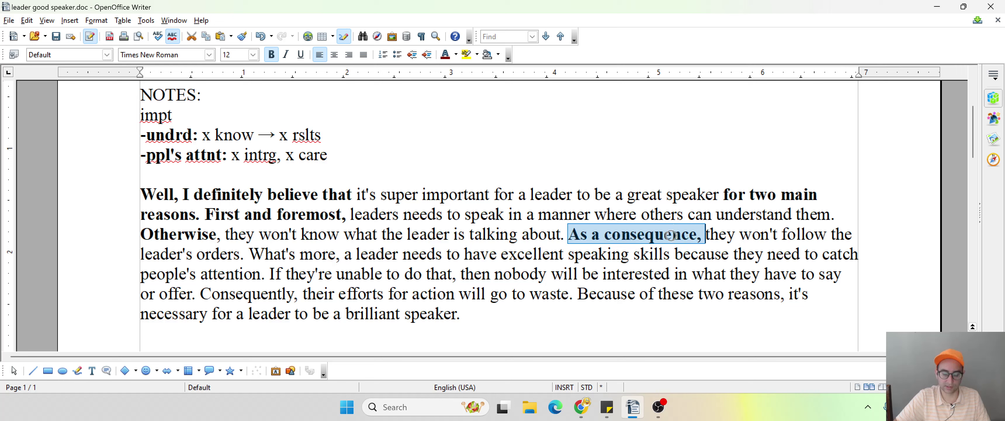
left_click(671, 234)
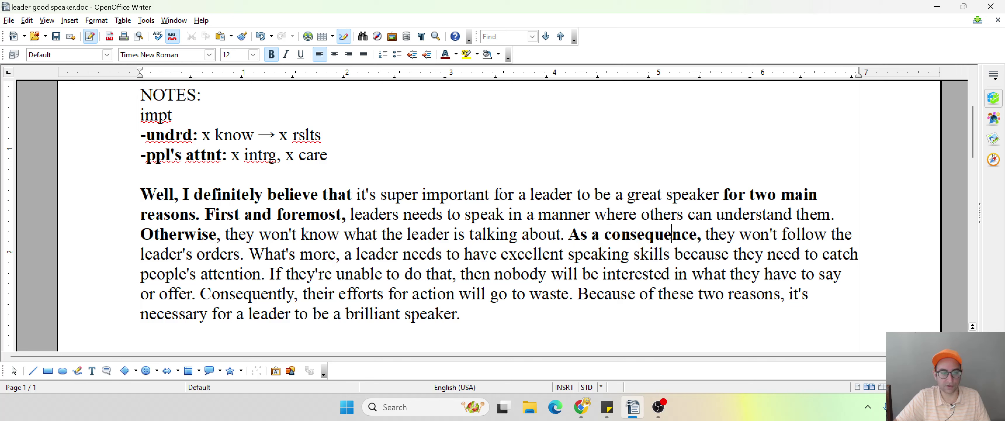
left_click_drag(240, 254, 221, 234)
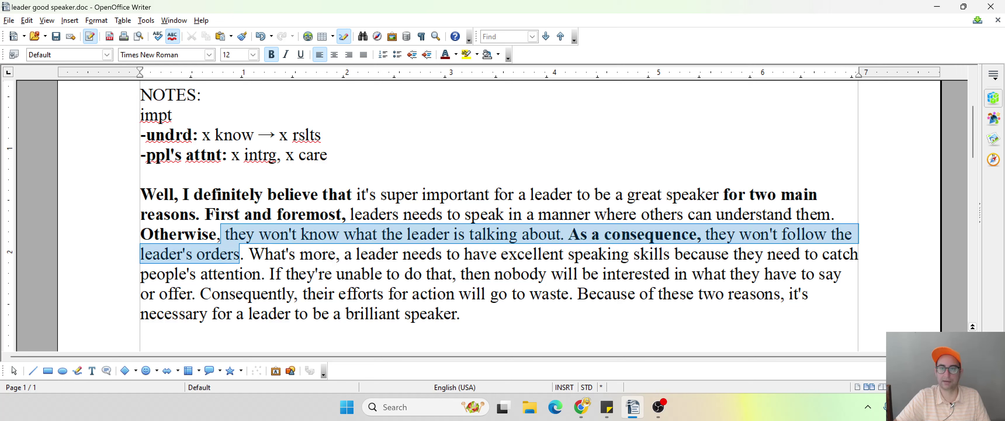
left_click(221, 235)
Bold "What's more," and "because" in the sentence introducing the second reason.
left_click_drag(248, 254, 346, 254)
key("ctrl+b")
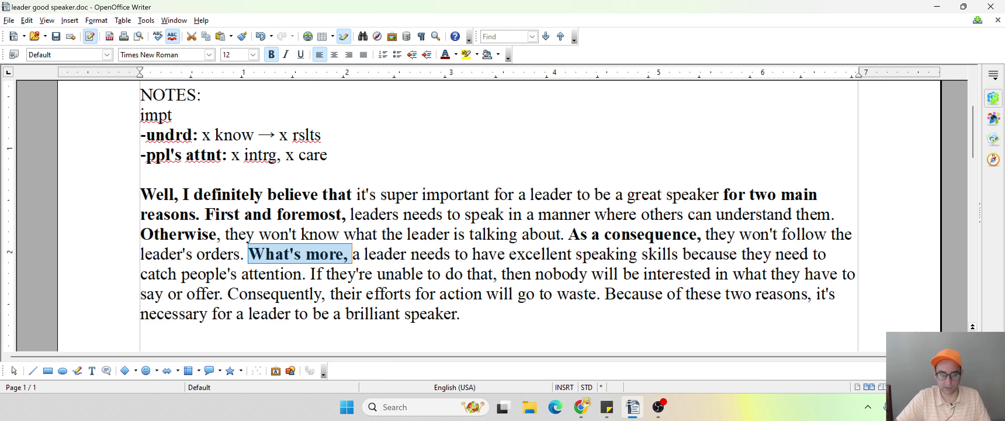
left_click(356, 273)
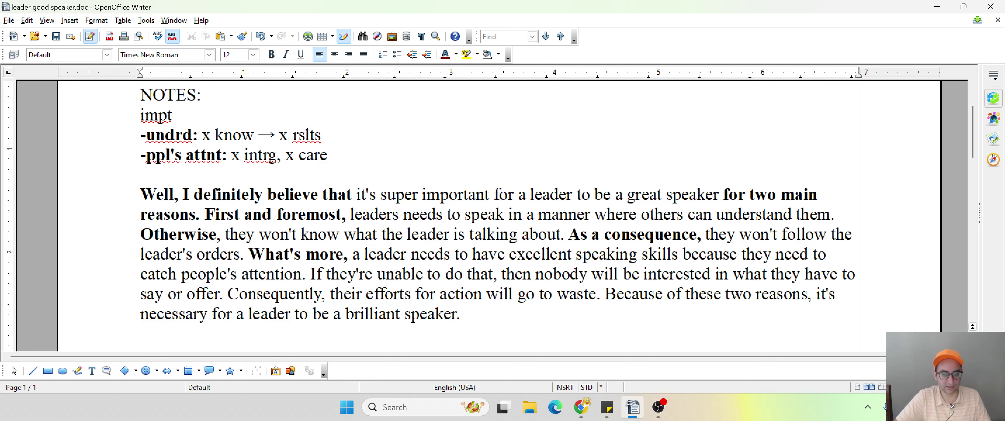
double_click(722, 252)
key("ctrl+b")
left_click(715, 254)
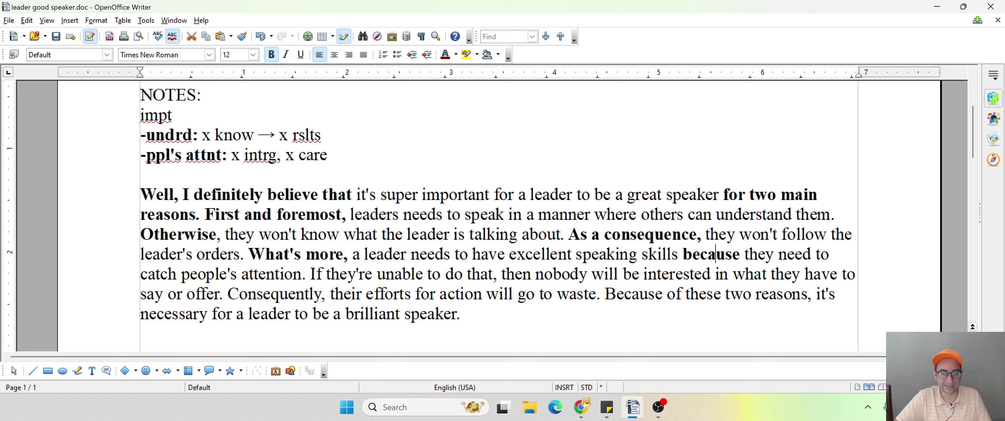
left_click_drag(141, 273, 316, 273)
left_click(316, 274)
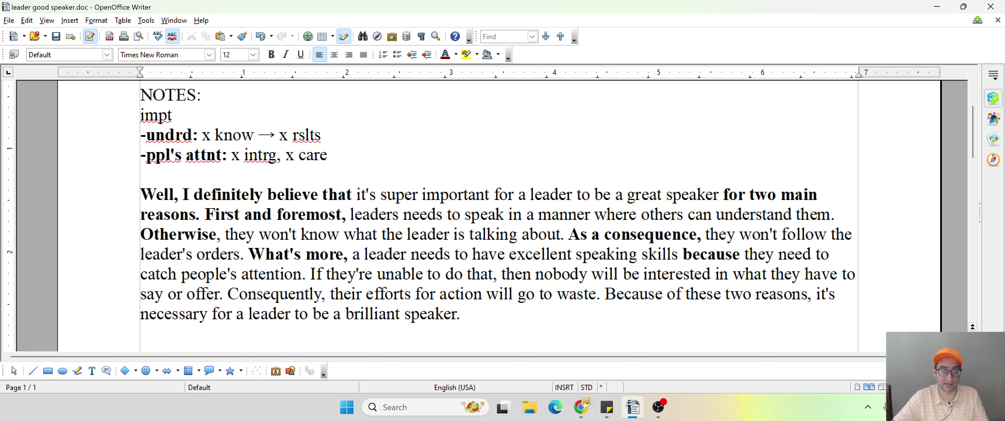
Bold the word "If" at the start of the sentence "If they're unable to do that".
double_click(316, 274)
key("ctrl+b")
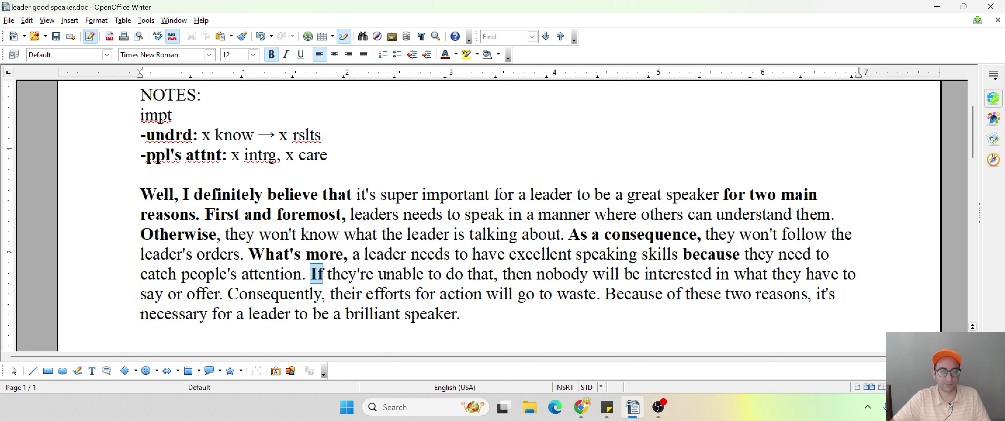
left_click(318, 273)
left_click_drag(374, 273, 494, 273)
left_click(494, 273)
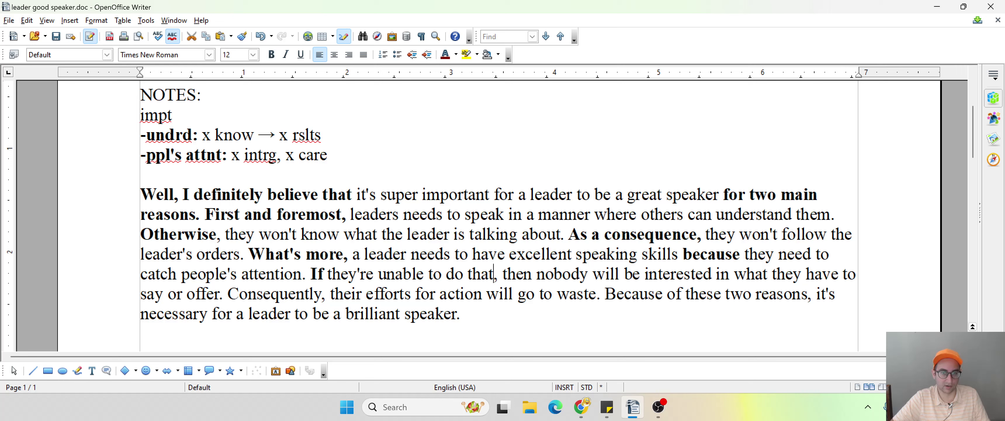
Bold the word "then" after "If they're unable to do that," in the answer paragraph.
double_click(507, 273)
key("ctrl+b")
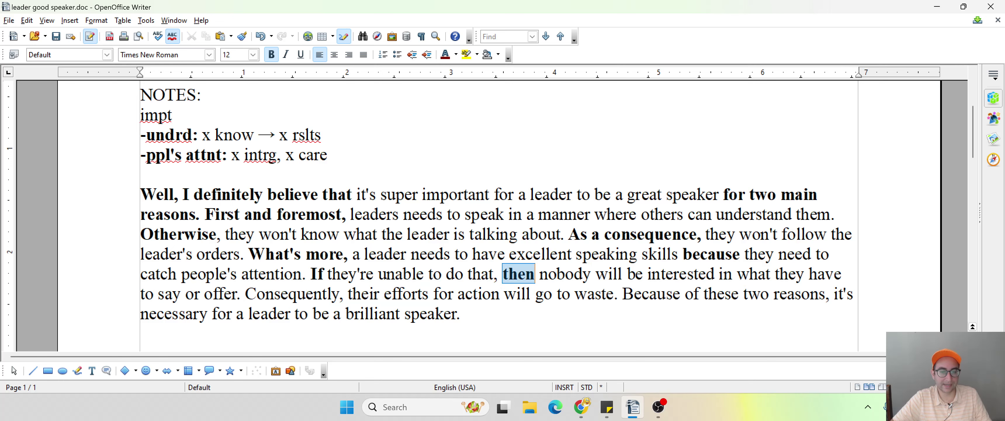
left_click(592, 255)
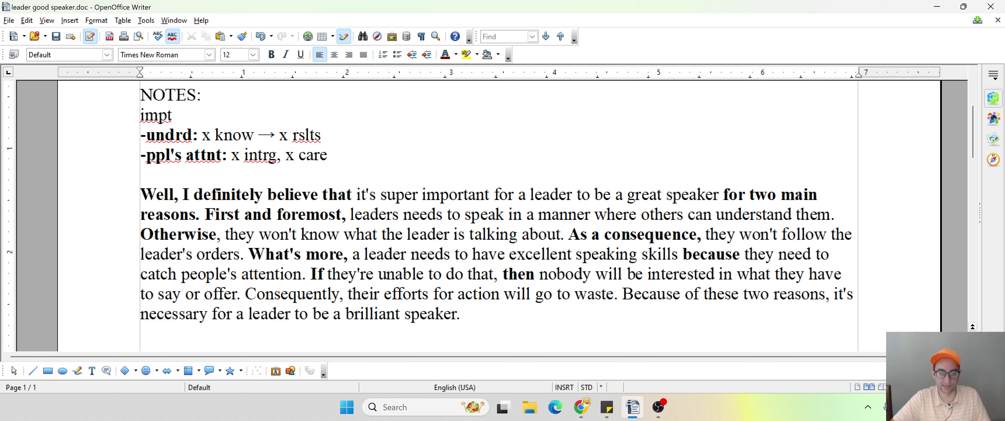
Contract "nobody will" to "nobody'll" in the sentence beginning "If they're unable to do that".
double_click(617, 273)
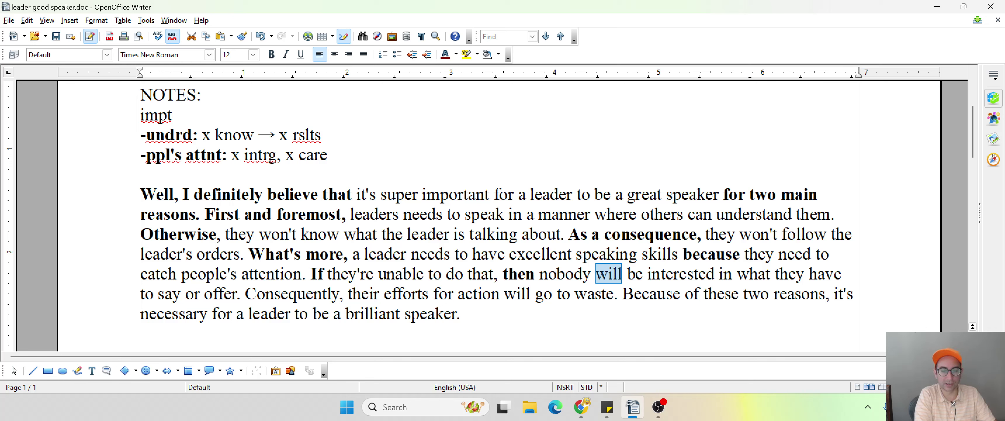
key("BackSpace")
key("BackSpace")
type("'l")
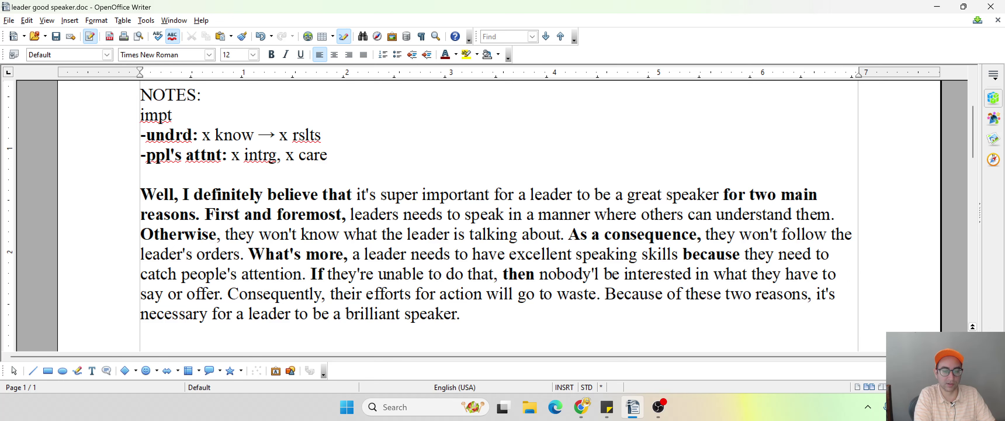
type("l")
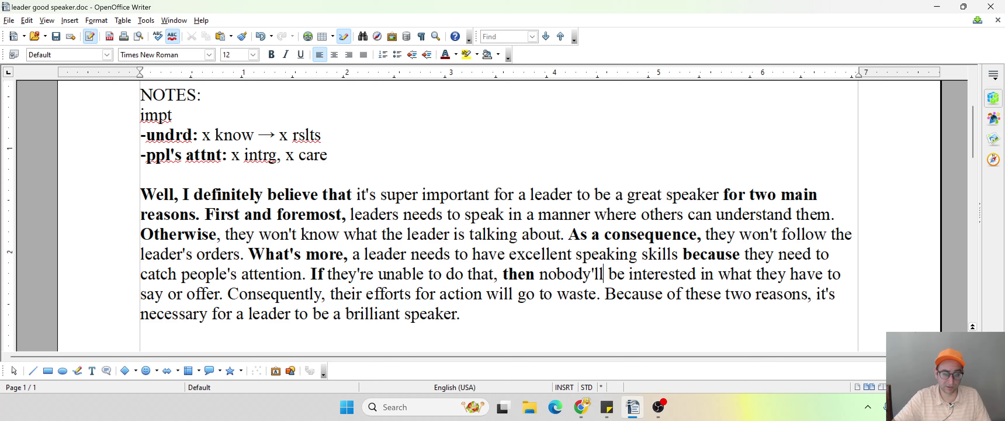
key("Right")
key("Right")
left_click_drag(616, 274, 732, 274)
left_click(731, 274)
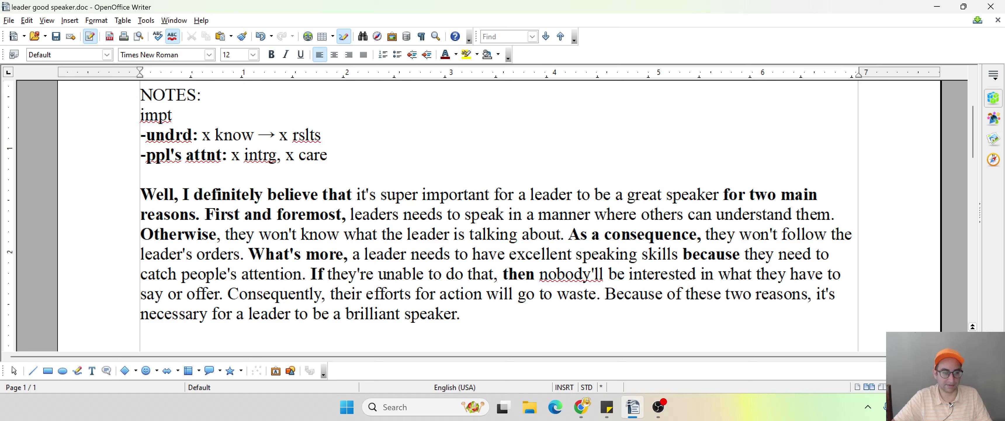
Bold the linking word "Consequently" before "their efforts for action will go to waste".
left_click_drag(154, 294, 206, 294)
left_click(206, 294)
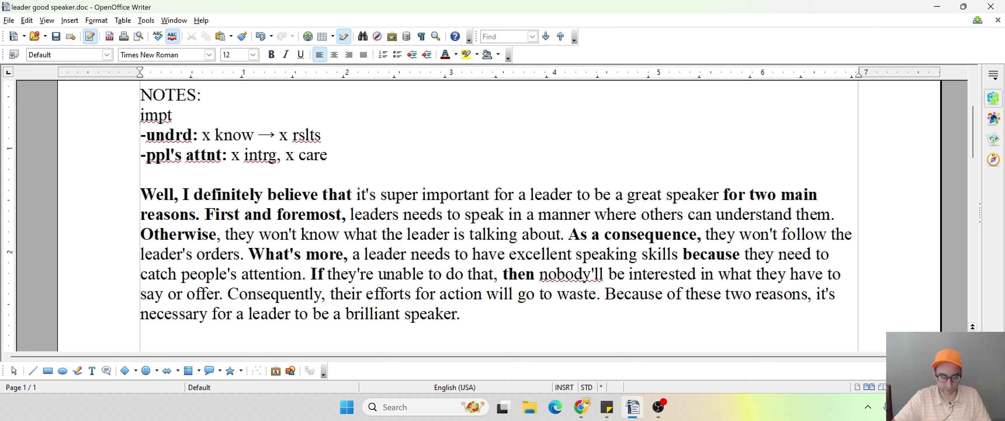
key("ctrl+b")
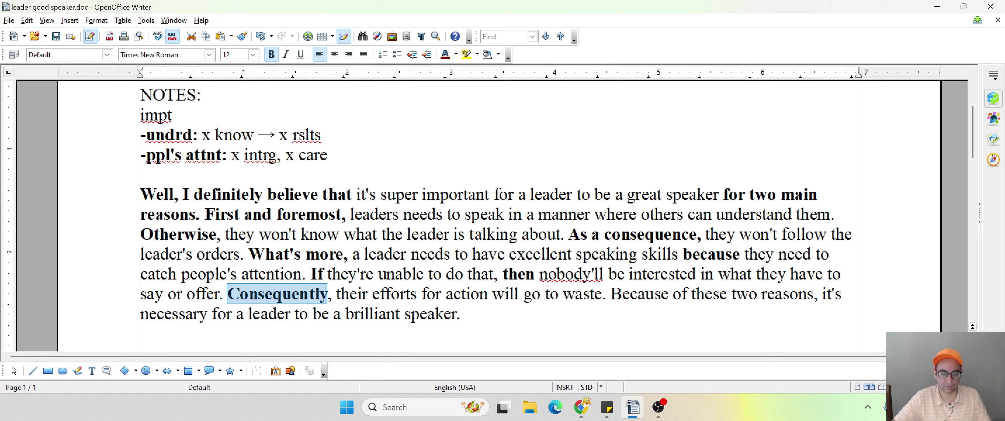
left_click(274, 294)
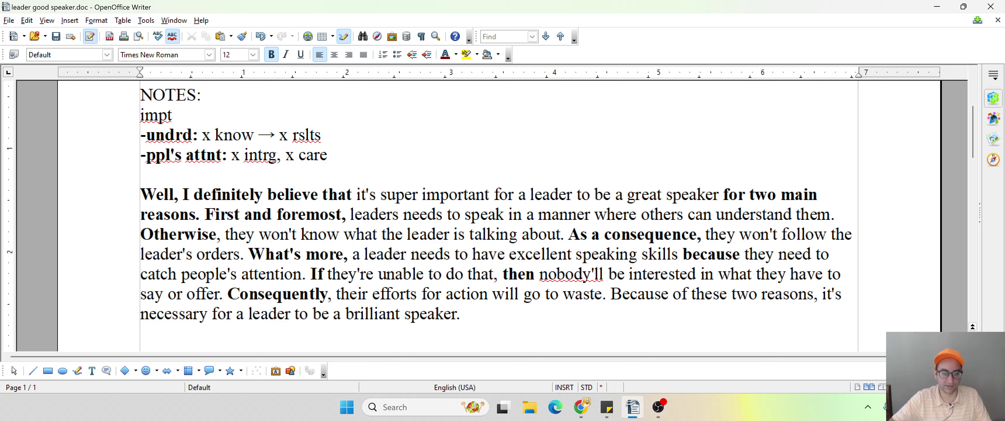
left_click(272, 294)
Bold the word "Because" at the start of the concluding sentence "Because of these two reasons".
left_click_drag(339, 294, 815, 293)
left_click(603, 294)
key("ctrl+b")
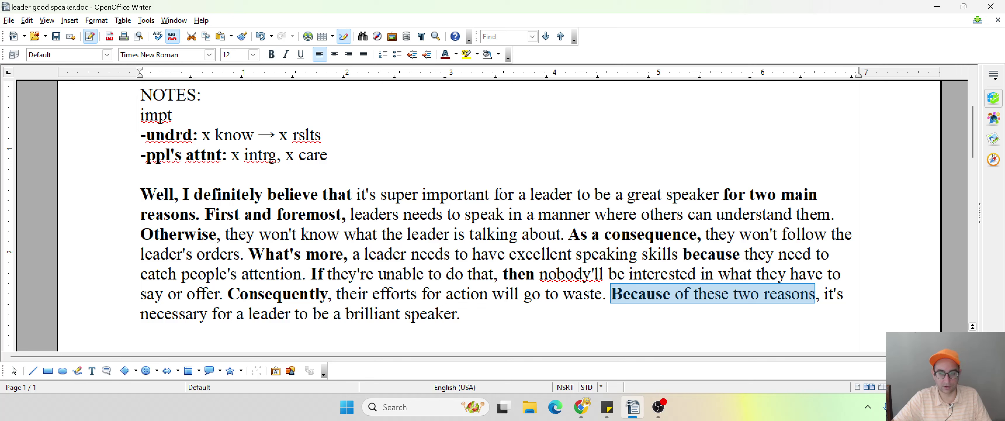
left_click(461, 314)
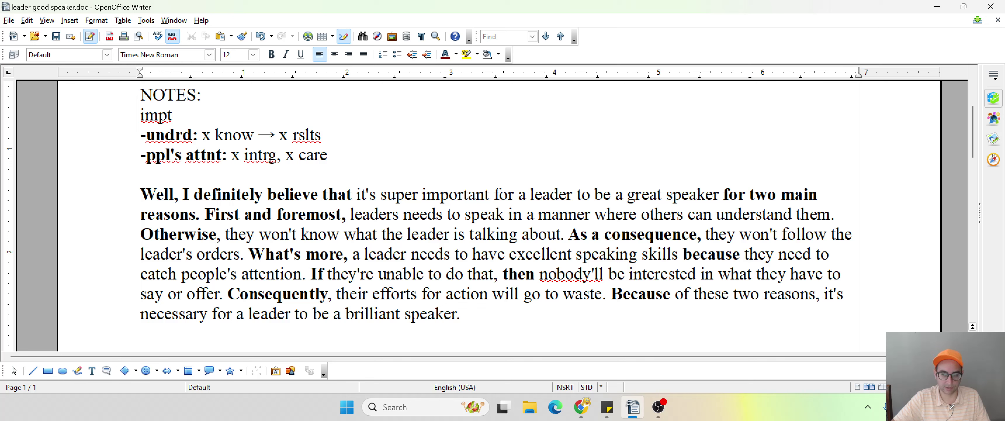
Review the end of the concluding sentence, including the word "brilliant", and look back over the question, notes and full answer.
left_click_drag(212, 314, 461, 314)
left_click(321, 314)
left_click(461, 314)
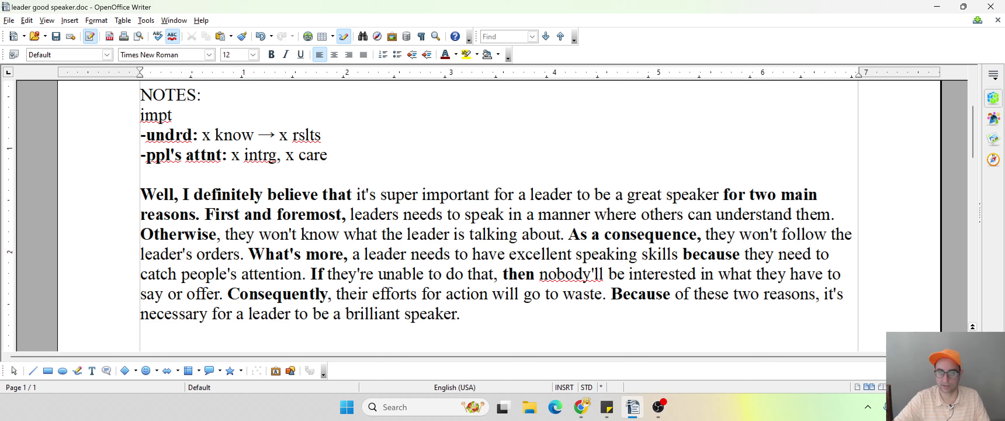
double_click(373, 314)
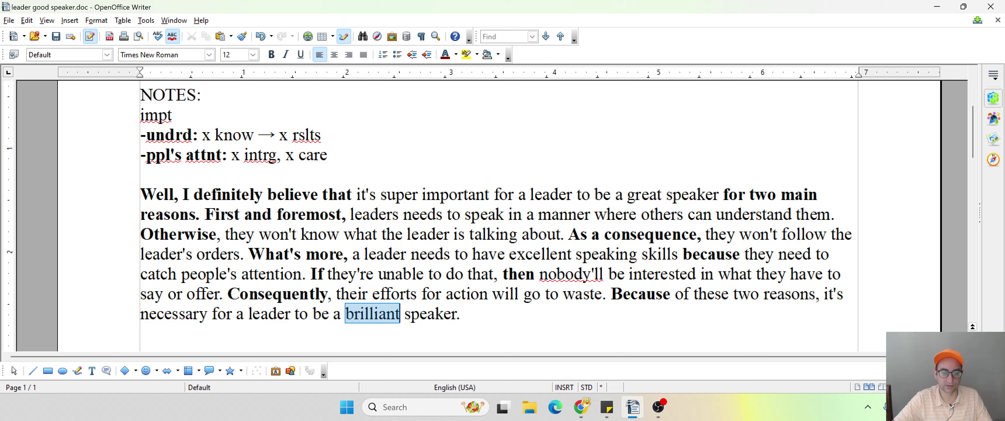
left_click(461, 314)
scroll(461, 314, "down", 1)
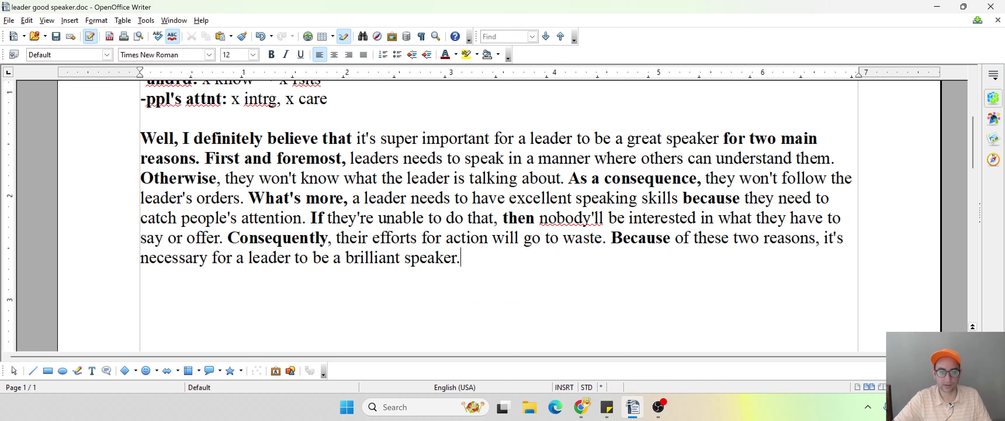
scroll(461, 314, "up", 2)
scroll(496, 215, "up", 3)
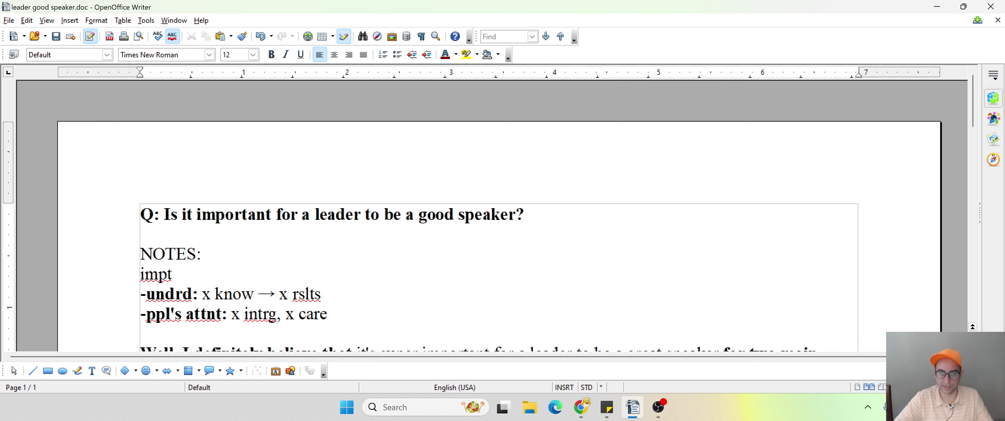
scroll(496, 215, "down", 3)
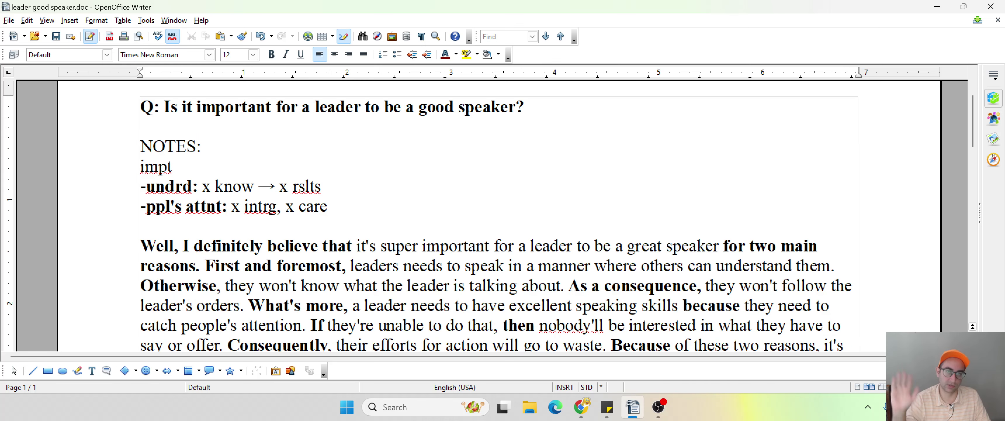